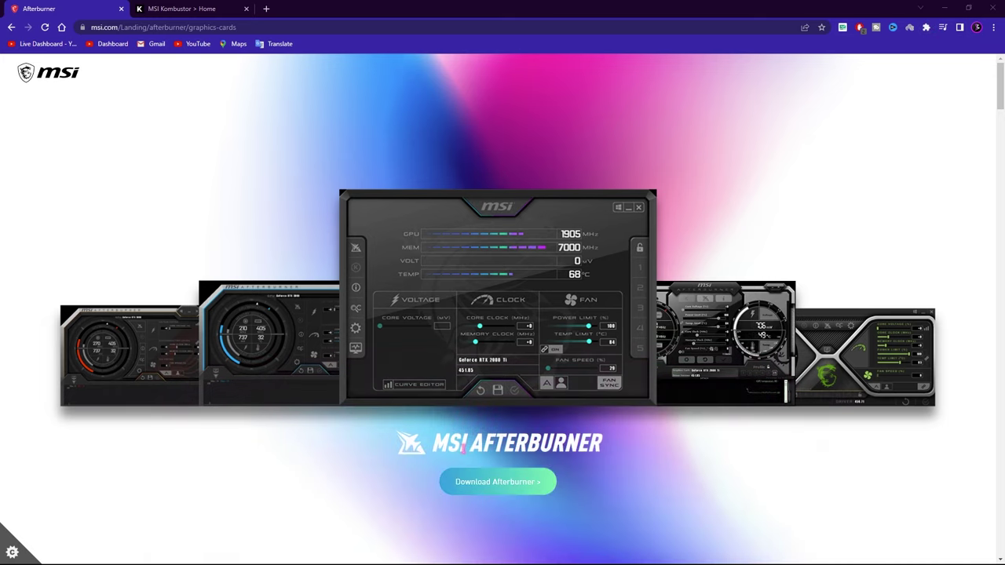
Look over the MSI Kombustor and Afterburner download tabs in Chrome, then minimize the browser.
{"action": "left_click", "coordinate": [169, 12]}
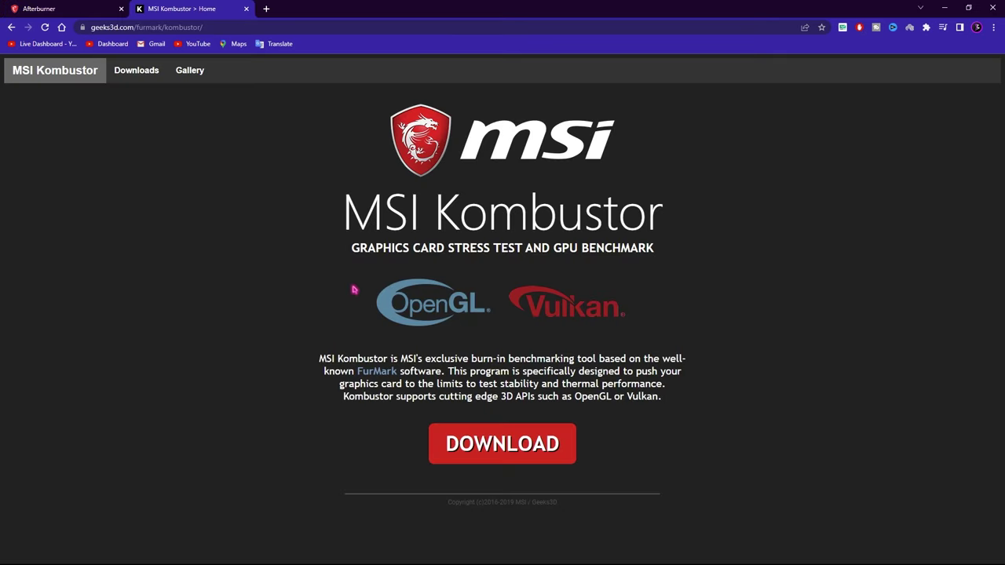
{"action": "left_click", "coordinate": [73, 15]}
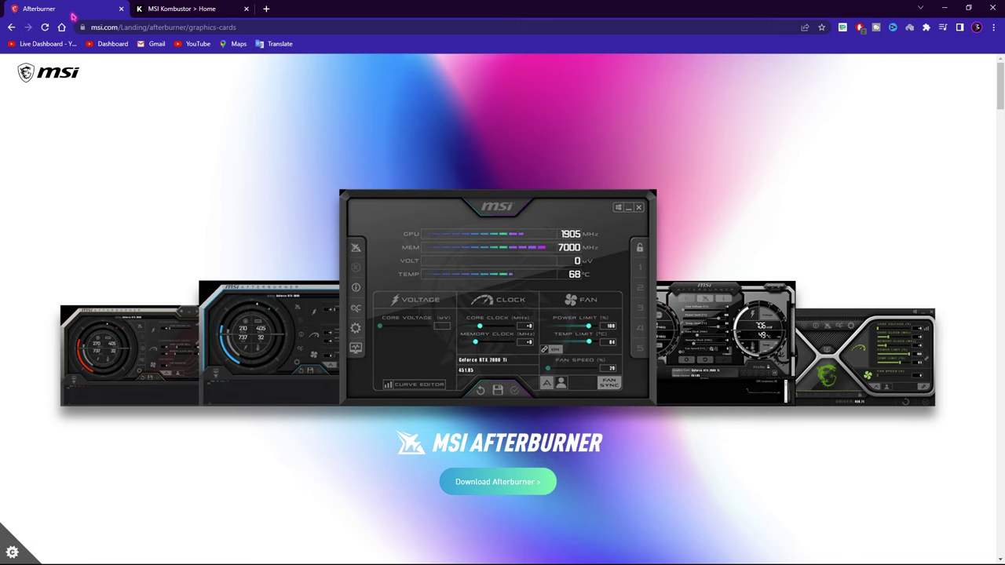
{"action": "left_click", "coordinate": [947, 11]}
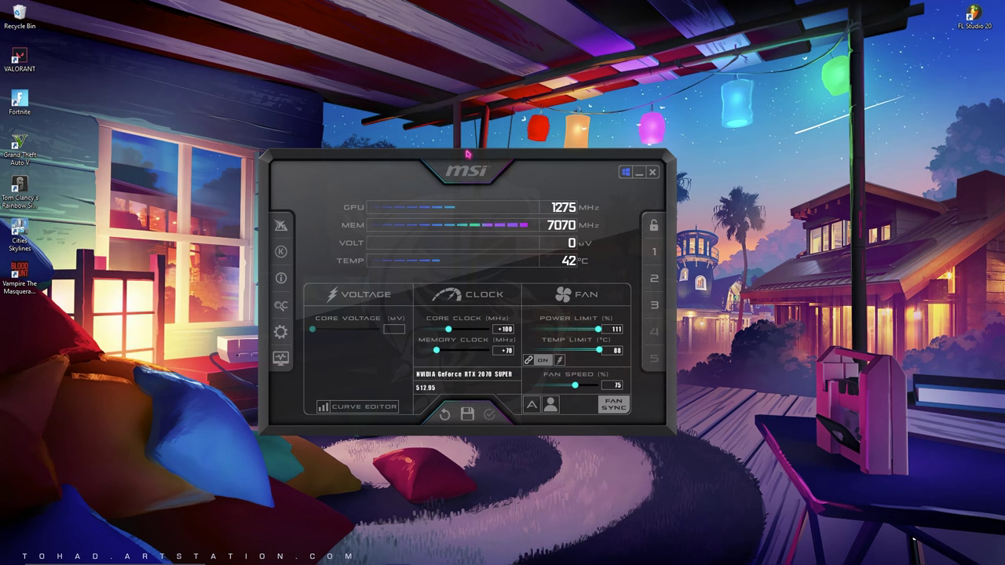
Move the Afterburner window into the top-left corner of the screen.
{"action": "left_click_drag", "start_coordinate": [467, 154], "coordinate": [209, 6]}
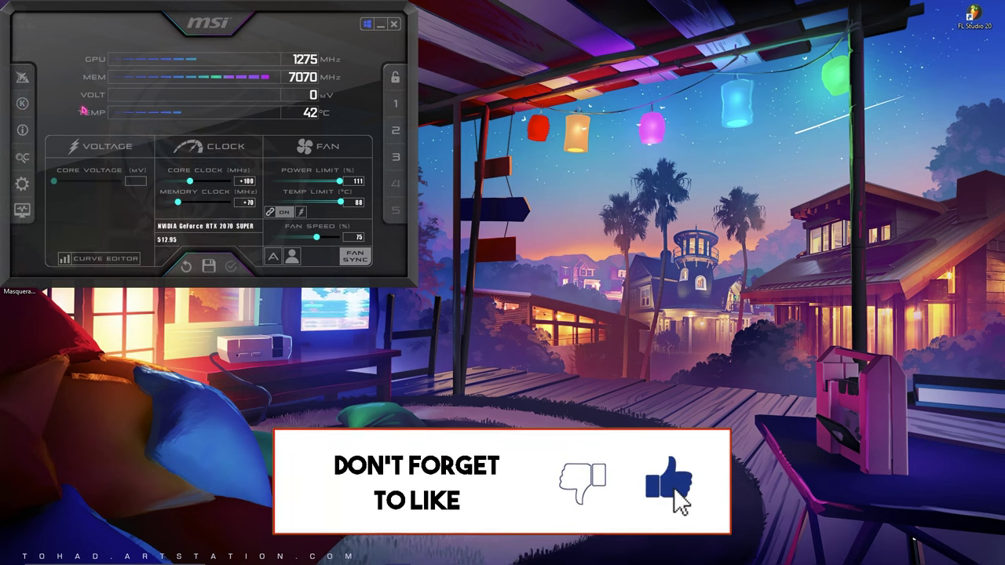
Launch Kombustor's MSI-01 OpenGL stress test and place its window at the lower right.
{"action": "left_click", "coordinate": [499, 168]}
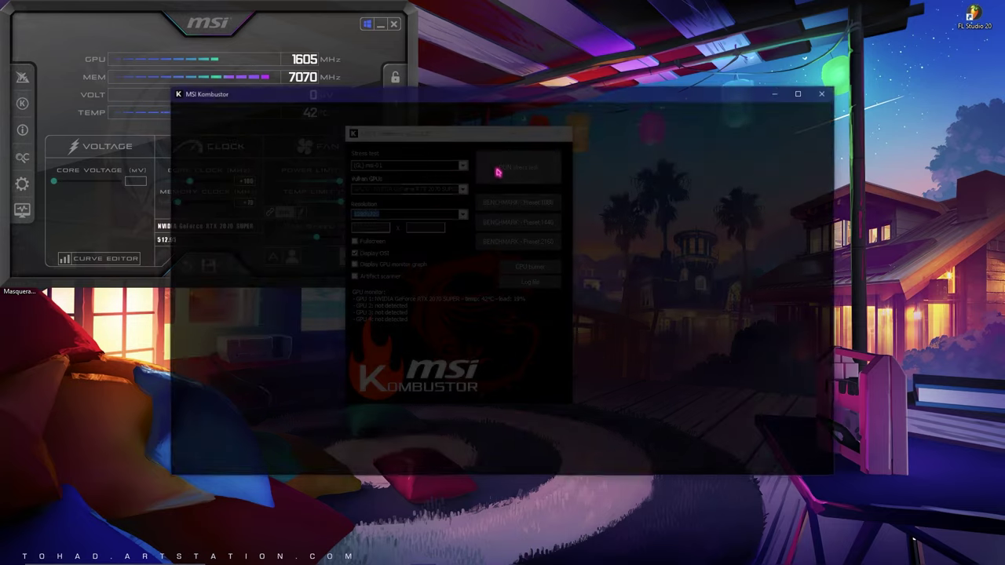
{"action": "left_click_drag", "start_coordinate": [375, 101], "coordinate": [542, 183]}
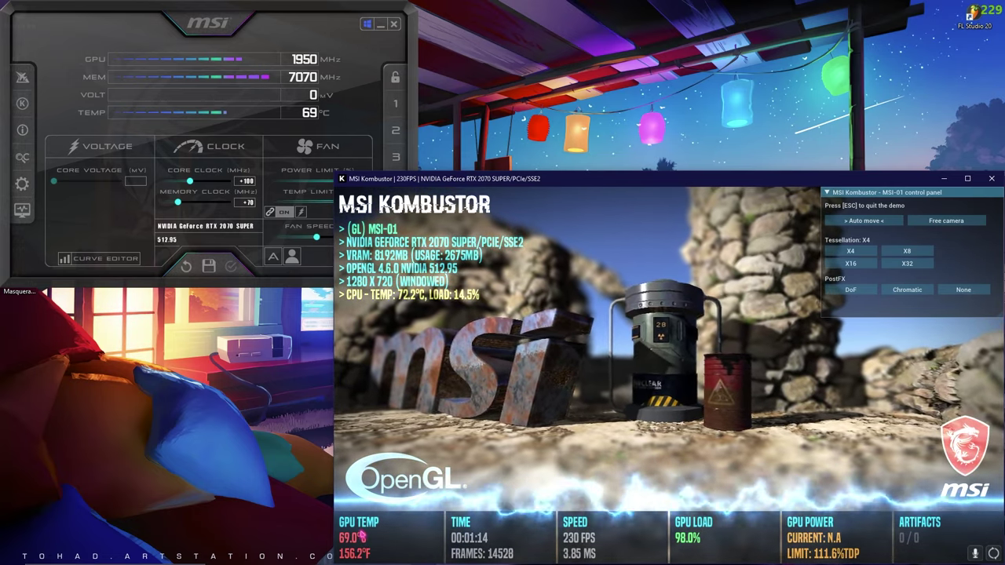
Bring Afterburner to the front and drop the power limit to 105, then restore it to 111%.
{"action": "left_click", "coordinate": [179, 53]}
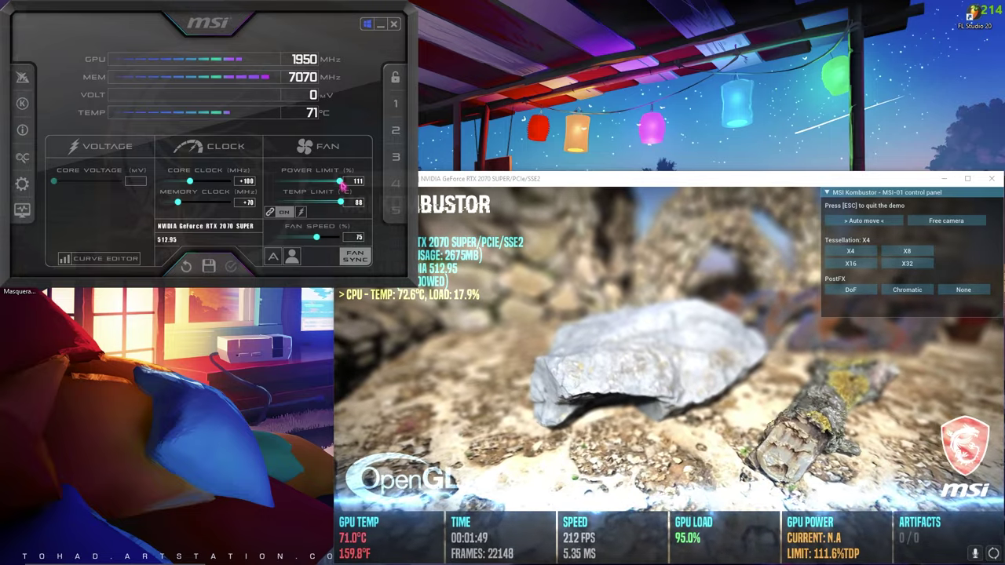
{"action": "left_click_drag", "start_coordinate": [343, 184], "coordinate": [328, 182]}
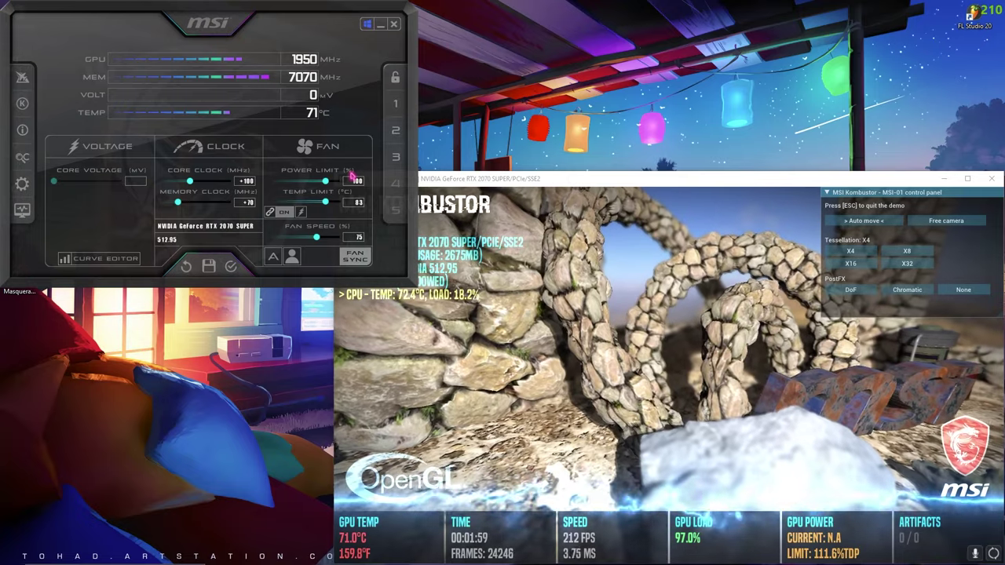
{"action": "left_click_drag", "start_coordinate": [317, 183], "coordinate": [382, 214]}
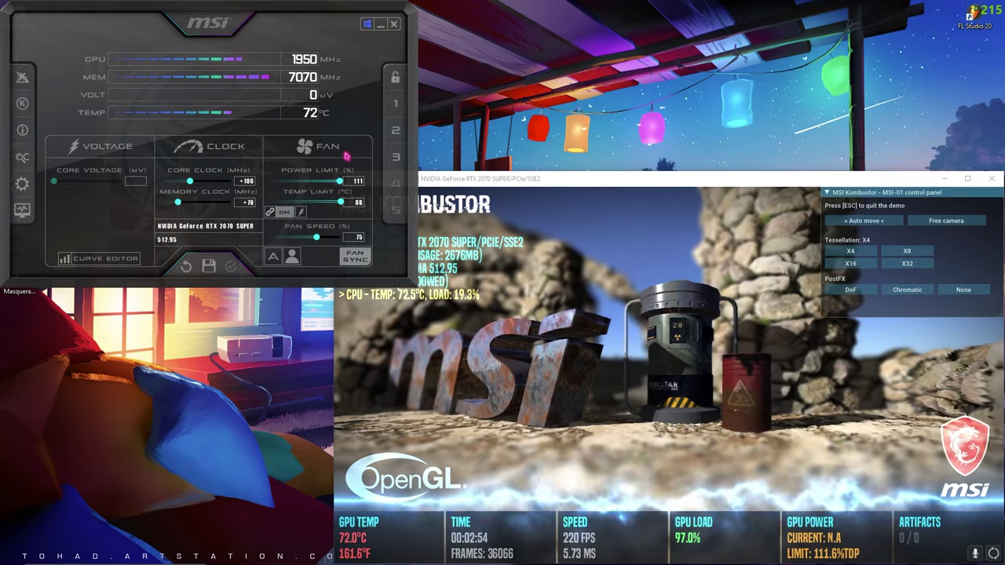
Store the +100 core / +70 memory clock overclock in Afterburner profile slot 1.
{"action": "left_click", "coordinate": [211, 267]}
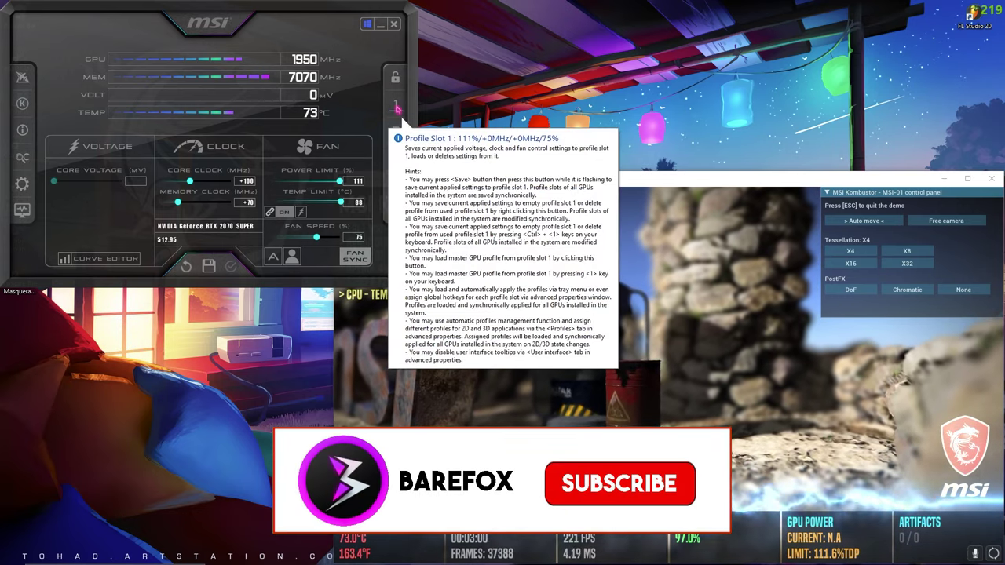
{"action": "left_click", "coordinate": [397, 108]}
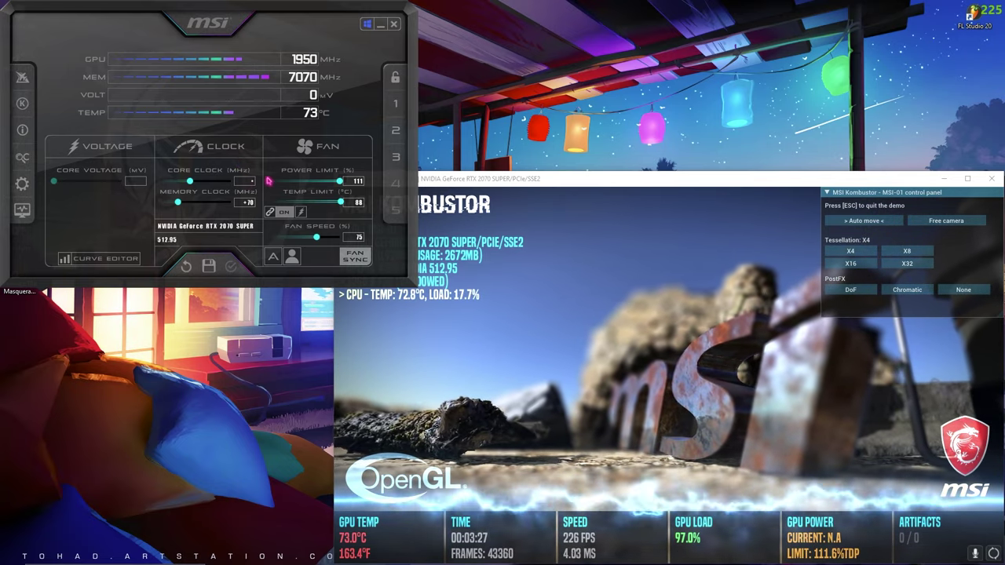
Reset both the core clock and memory clock offsets to 0 and apply them.
{"action": "type", "text": "0"}
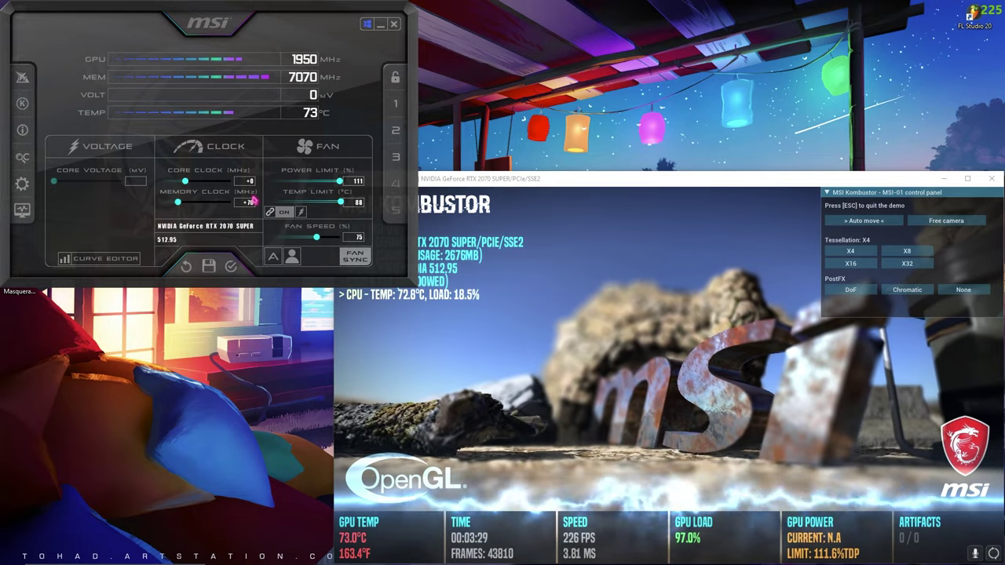
{"action": "key", "text": "Tab"}
{"action": "type", "text": "0"}
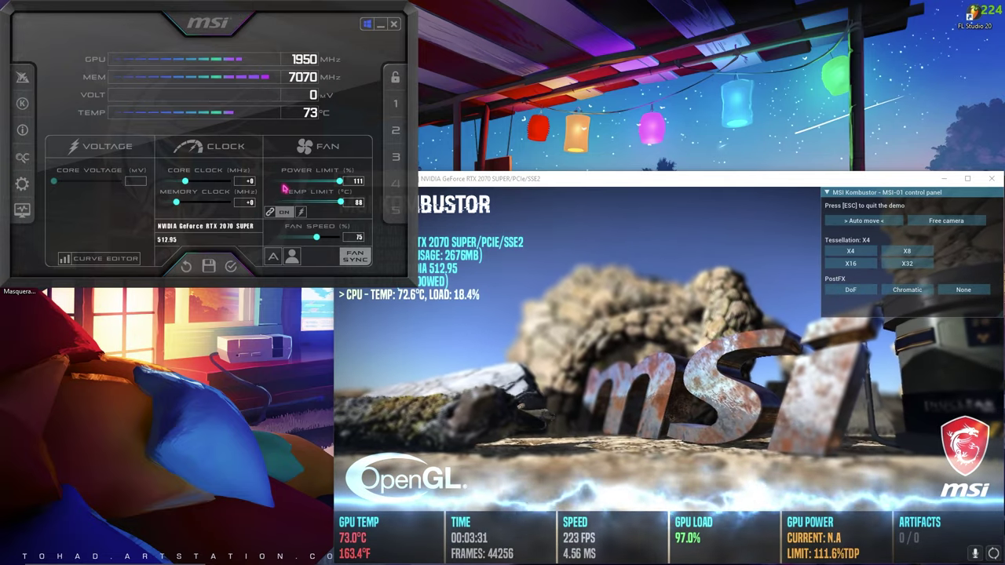
{"action": "key", "text": "Return"}
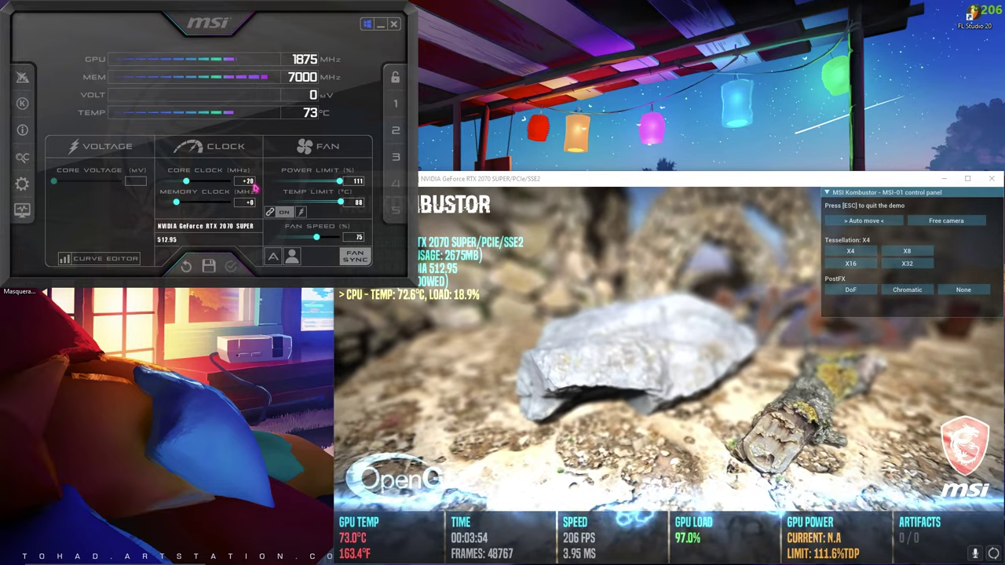
Enter a new core clock offset of +80 MHz and apply it.
{"action": "key", "text": "BackSpace"}
{"action": "key", "text": "BackSpace"}
{"action": "key", "text": "BackSpace"}
{"action": "type", "text": "60"}
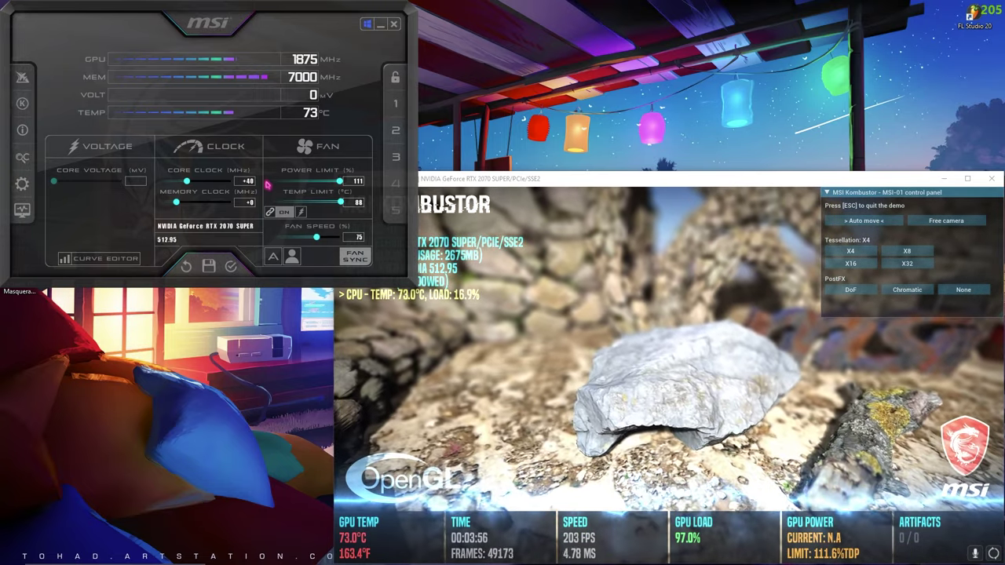
{"action": "left_click", "coordinate": [233, 268]}
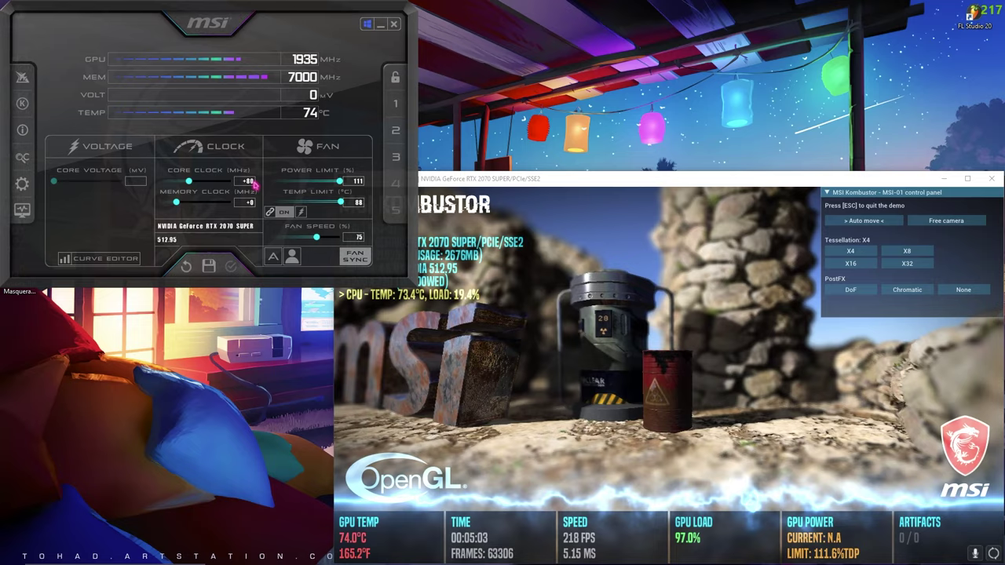
Check the Kombustor window, then return to Afterburner and apply a +100 MHz core clock offset.
{"action": "left_click", "coordinate": [368, 226]}
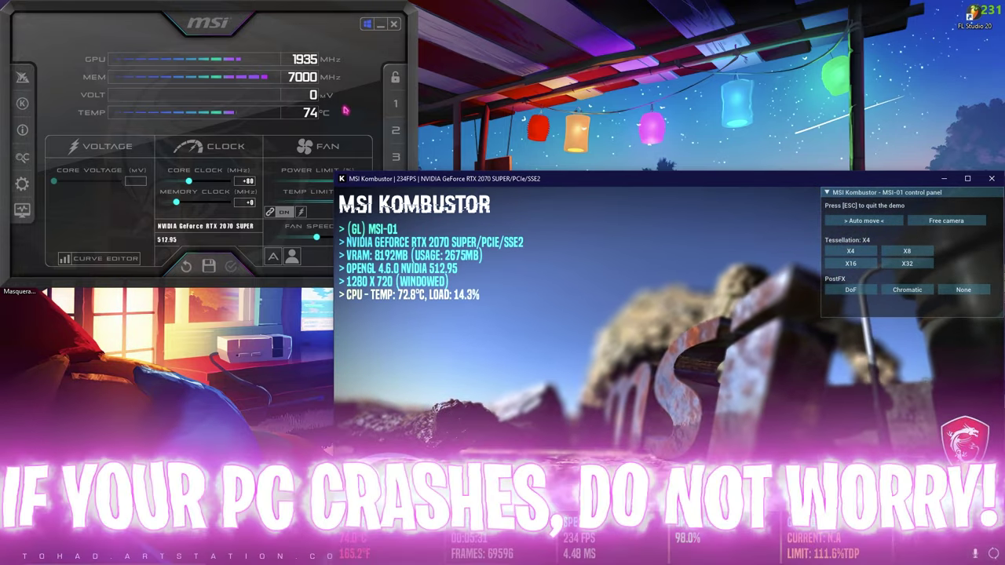
{"action": "left_click", "coordinate": [304, 91]}
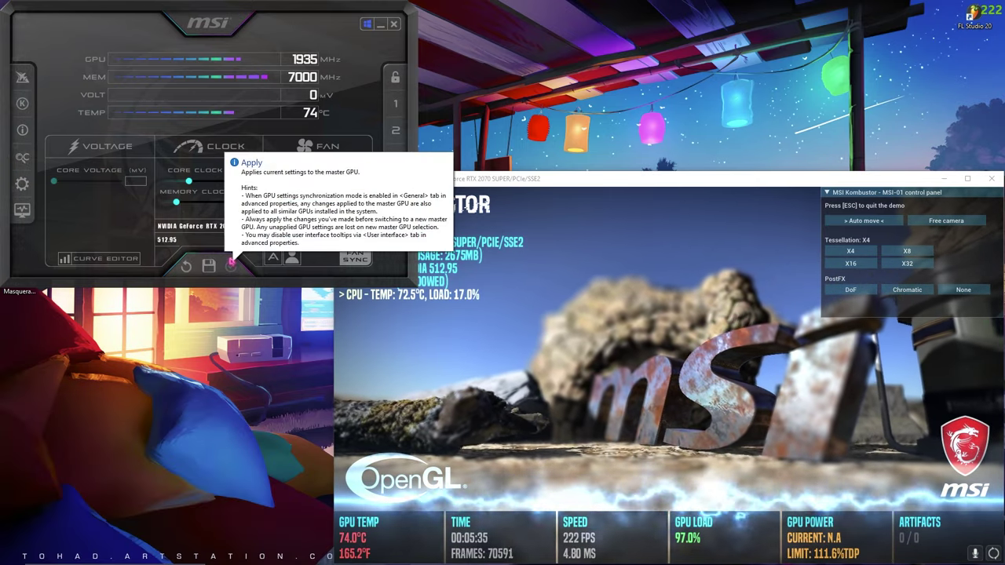
{"action": "left_click", "coordinate": [232, 264]}
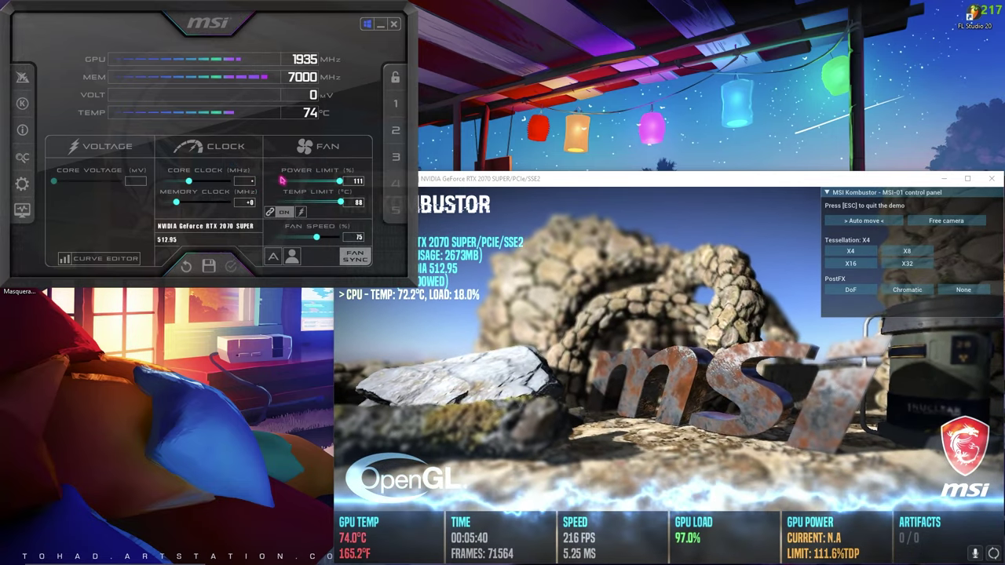
{"action": "key", "text": "Right"}
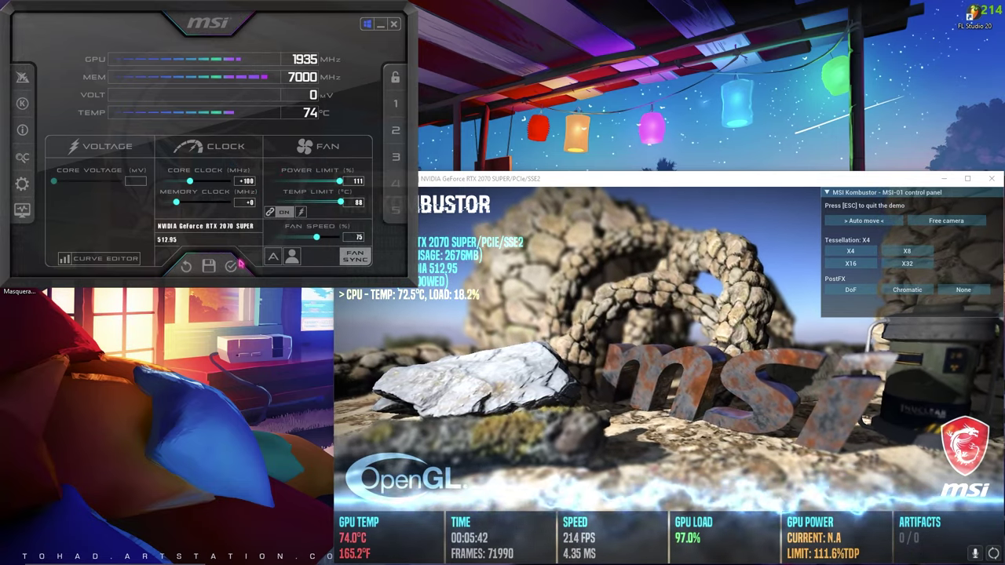
{"action": "left_click", "coordinate": [239, 265]}
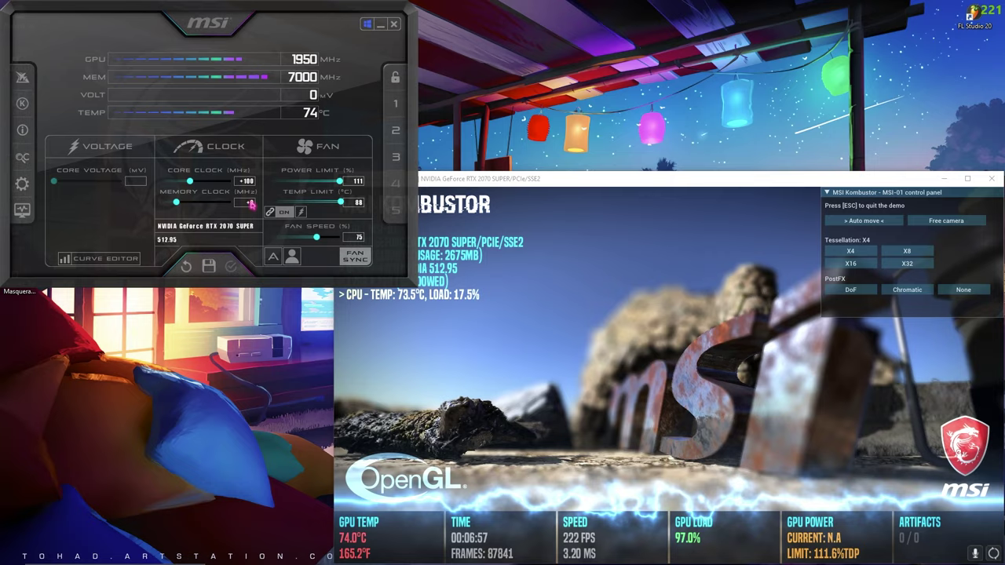
Type 20 into the memory clock offset field and confirm with Enter.
{"action": "type", "text": "20"}
{"action": "key", "text": "Return"}
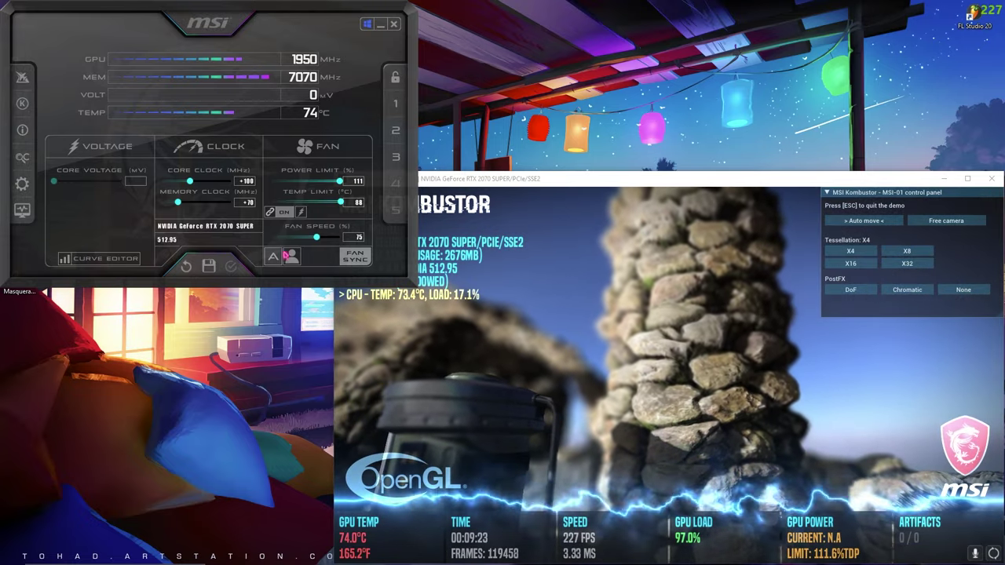
Start saving the +100 core / +70 memory overclock to an Afterburner profile.
{"action": "left_click", "coordinate": [208, 267]}
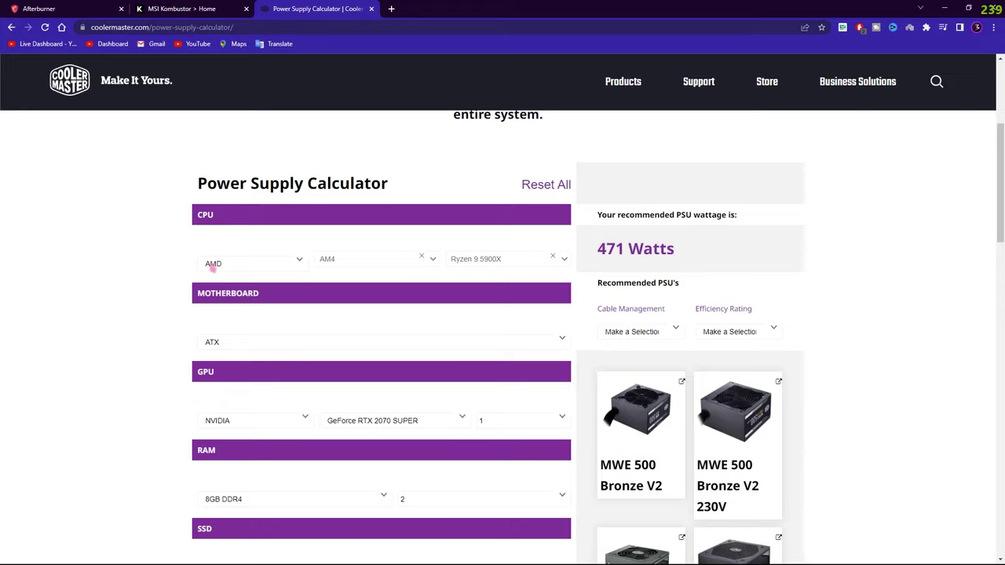
{"action": "left_click_drag", "start_coordinate": [198, 184], "coordinate": [391, 179]}
{"action": "left_click", "coordinate": [383, 183]}
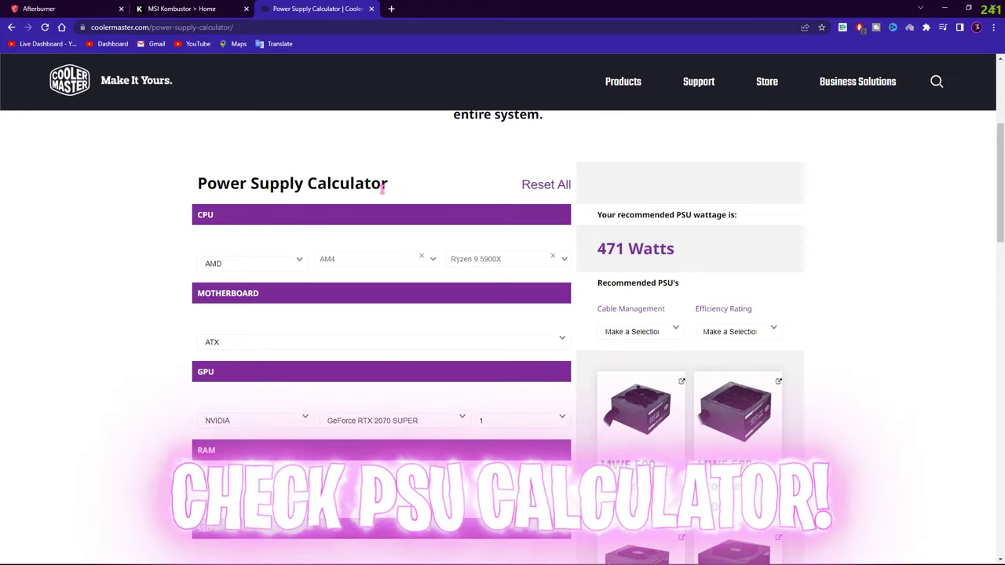
{"action": "left_click", "coordinate": [246, 23]}
{"action": "left_click", "coordinate": [100, 201]}
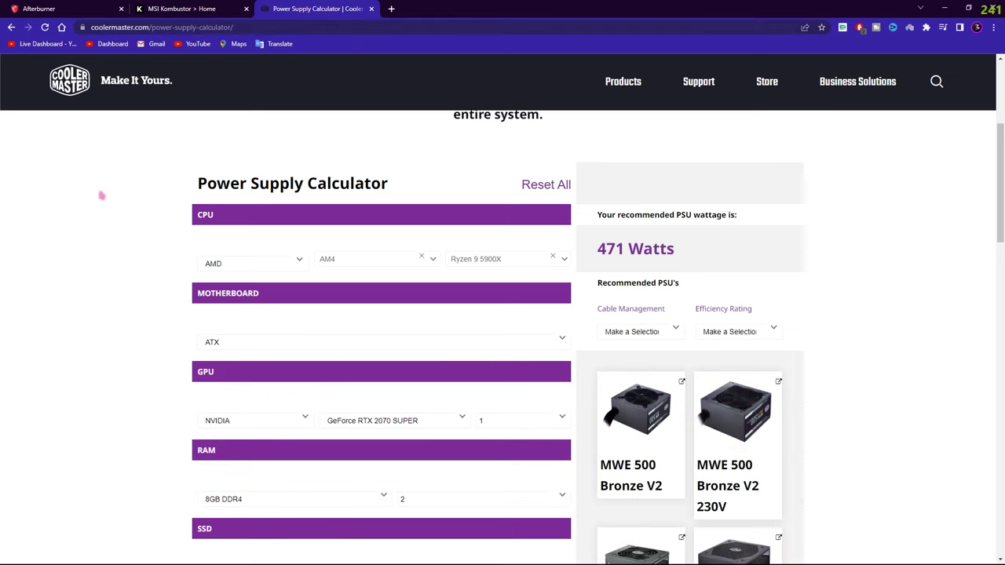
{"action": "scroll", "coordinate": [117, 251], "scroll_direction": "down", "scroll_amount": 2}
{"action": "scroll", "coordinate": [235, 230], "scroll_direction": "up", "scroll_amount": 1}
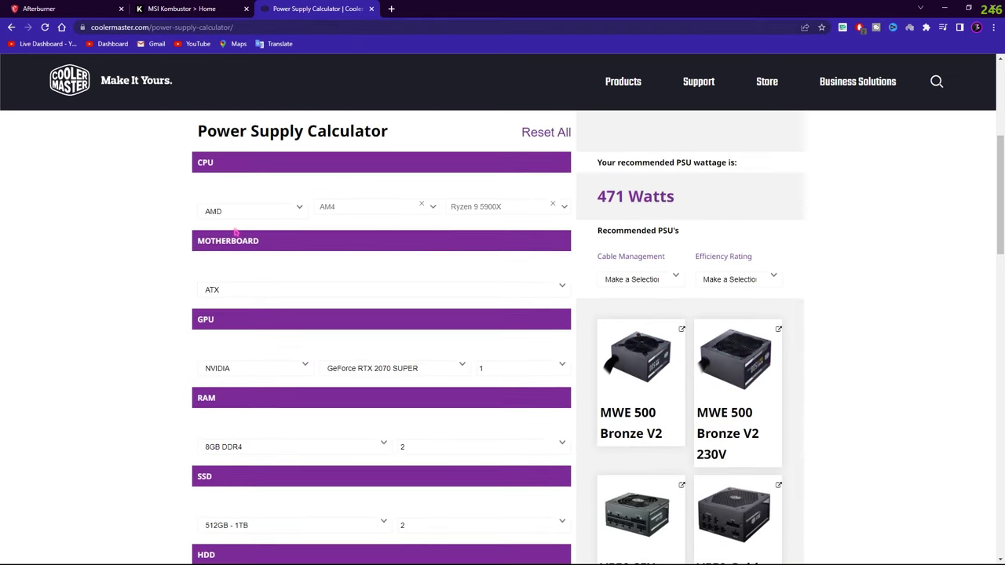
{"action": "scroll", "coordinate": [235, 230], "scroll_direction": "down", "scroll_amount": 1}
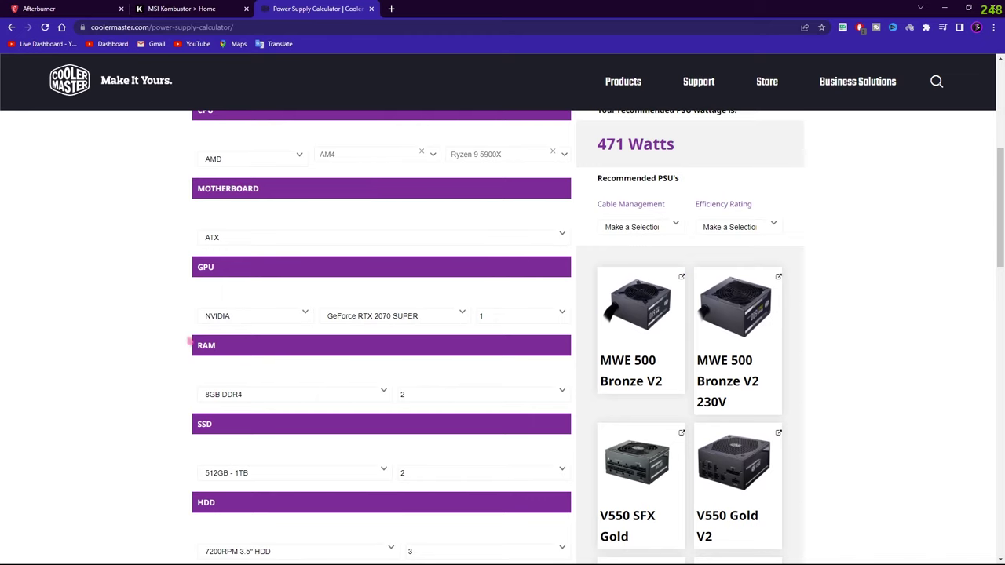
{"action": "scroll", "coordinate": [233, 392], "scroll_direction": "down", "scroll_amount": 1}
{"action": "scroll", "coordinate": [385, 341], "scroll_direction": "up", "scroll_amount": 4}
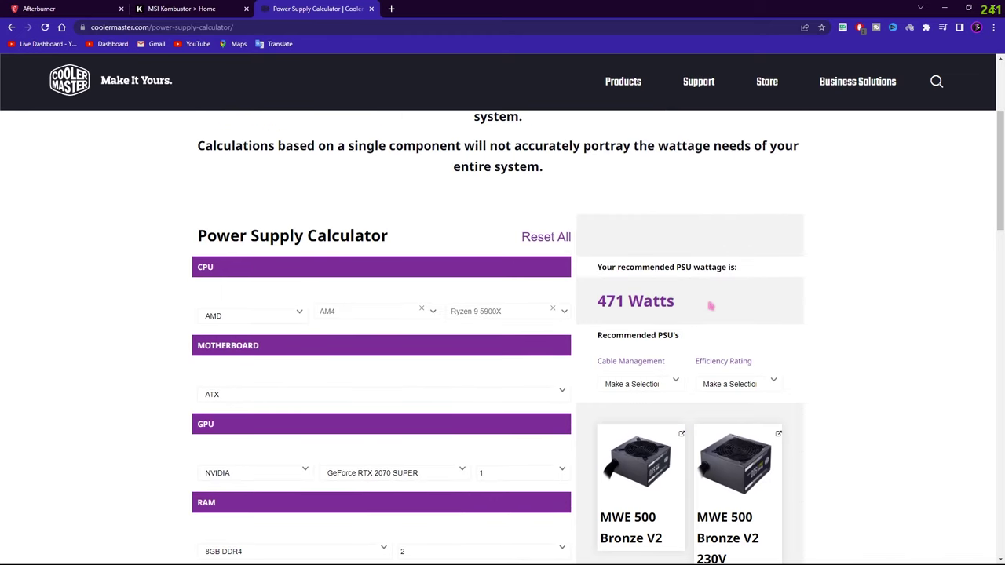
{"action": "left_click_drag", "start_coordinate": [711, 306], "coordinate": [594, 304]}
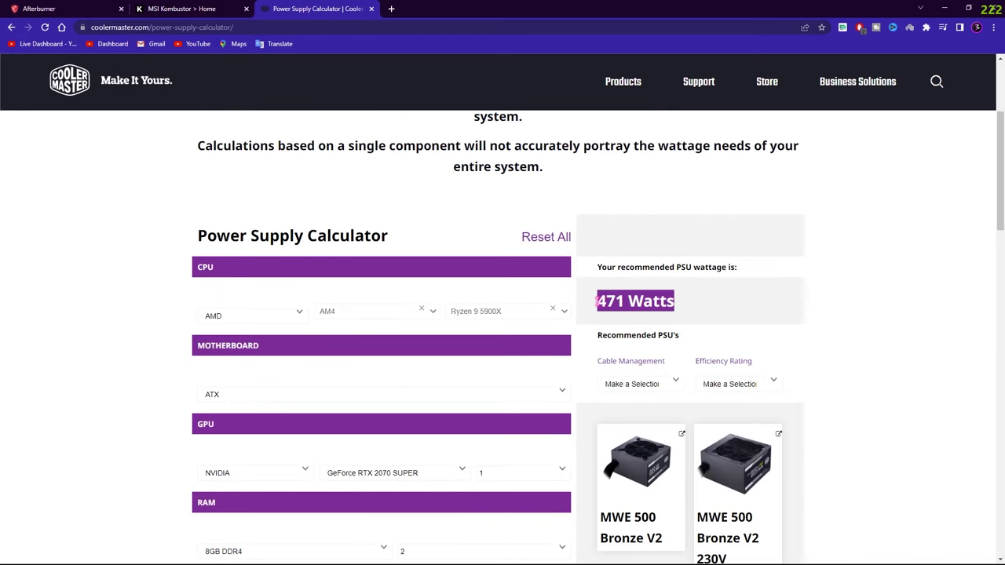
{"action": "left_click", "coordinate": [688, 307]}
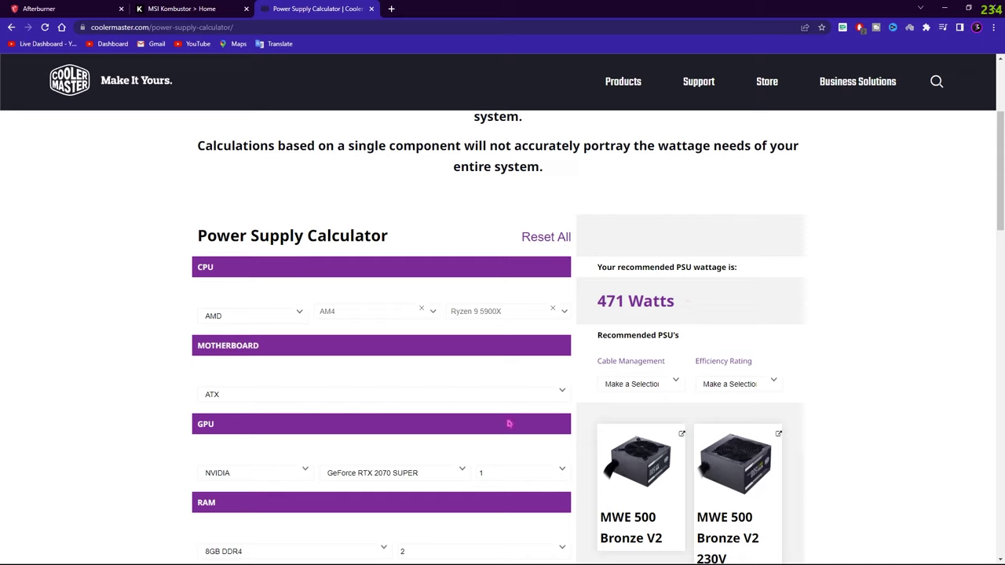
{"action": "left_click_drag", "start_coordinate": [695, 305], "coordinate": [595, 305]}
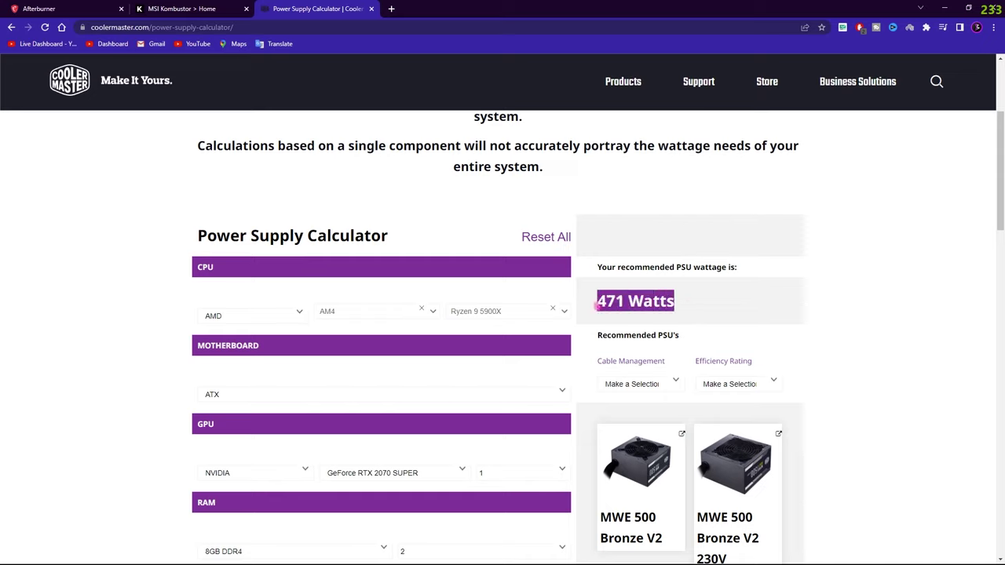
{"action": "left_click", "coordinate": [624, 306]}
{"action": "left_click_drag", "start_coordinate": [688, 305], "coordinate": [595, 305]}
{"action": "left_click", "coordinate": [644, 301]}
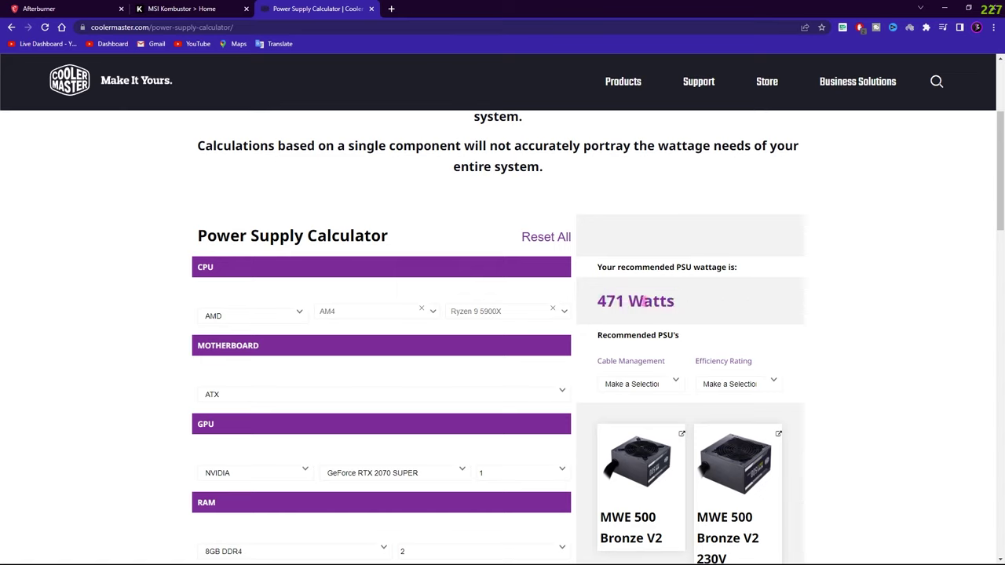
{"action": "left_click_drag", "start_coordinate": [682, 306], "coordinate": [595, 306]}
{"action": "left_click", "coordinate": [691, 308]}
{"action": "left_click_drag", "start_coordinate": [686, 311], "coordinate": [593, 299]}
{"action": "left_click", "coordinate": [708, 303]}
{"action": "scroll", "coordinate": [628, 416], "scroll_direction": "down", "scroll_amount": 4}
{"action": "scroll", "coordinate": [449, 275], "scroll_direction": "up", "scroll_amount": 3}
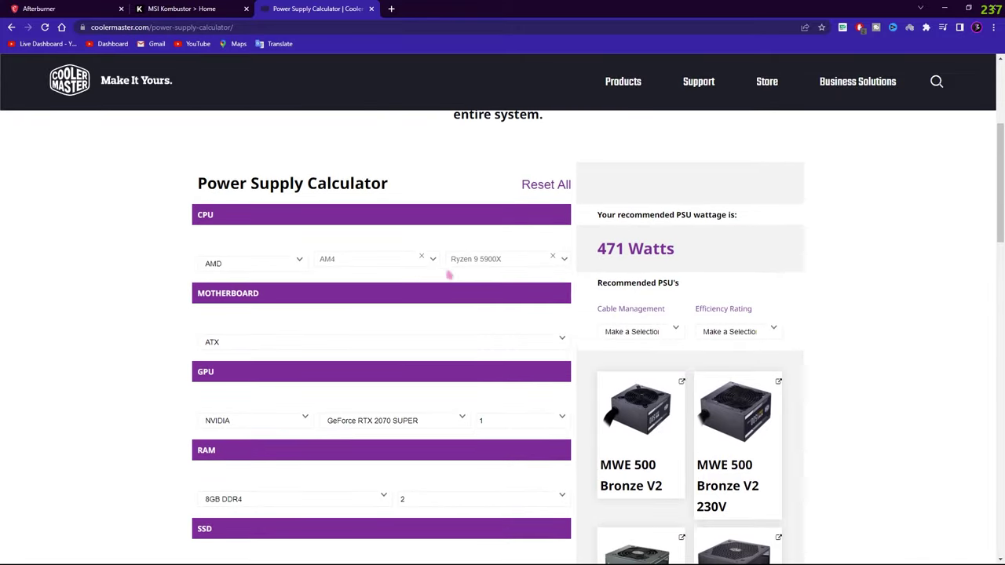
{"action": "left_click_drag", "start_coordinate": [699, 249], "coordinate": [606, 249]}
{"action": "left_click", "coordinate": [694, 257]}
{"action": "scroll", "coordinate": [662, 269], "scroll_direction": "up", "scroll_amount": 4}
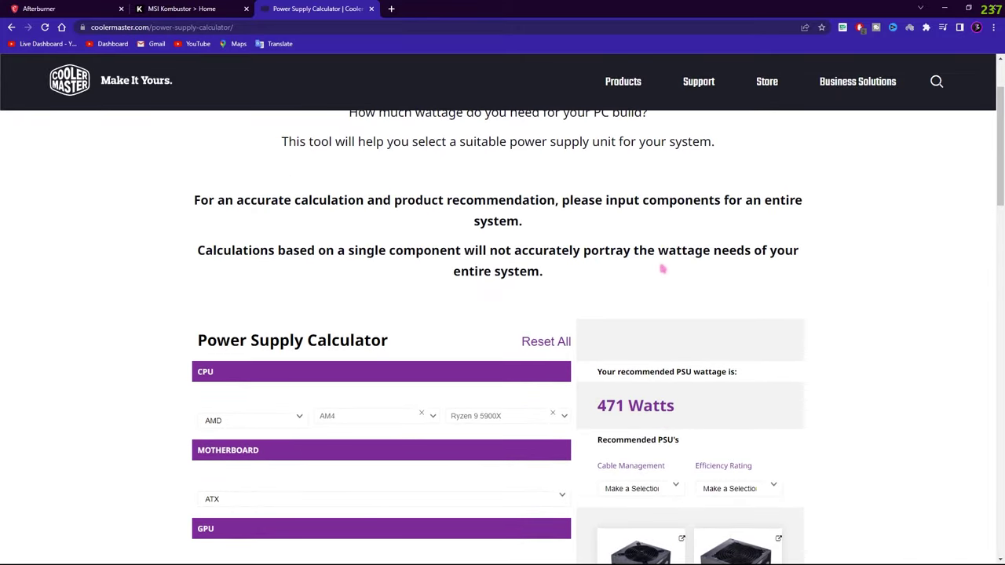
{"action": "scroll", "coordinate": [662, 267], "scroll_direction": "down", "scroll_amount": 5}
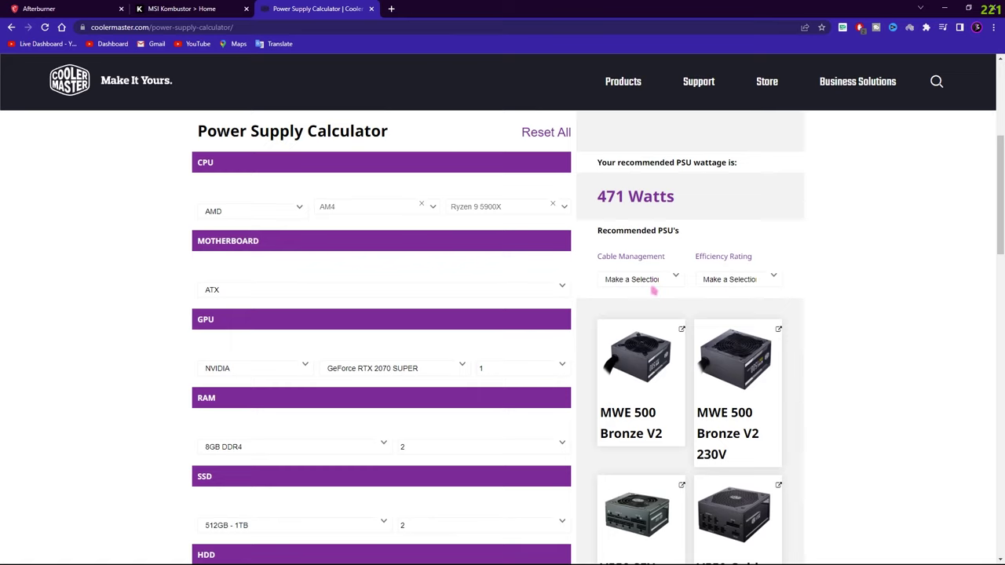
{"action": "left_click_drag", "start_coordinate": [414, 135], "coordinate": [180, 155]}
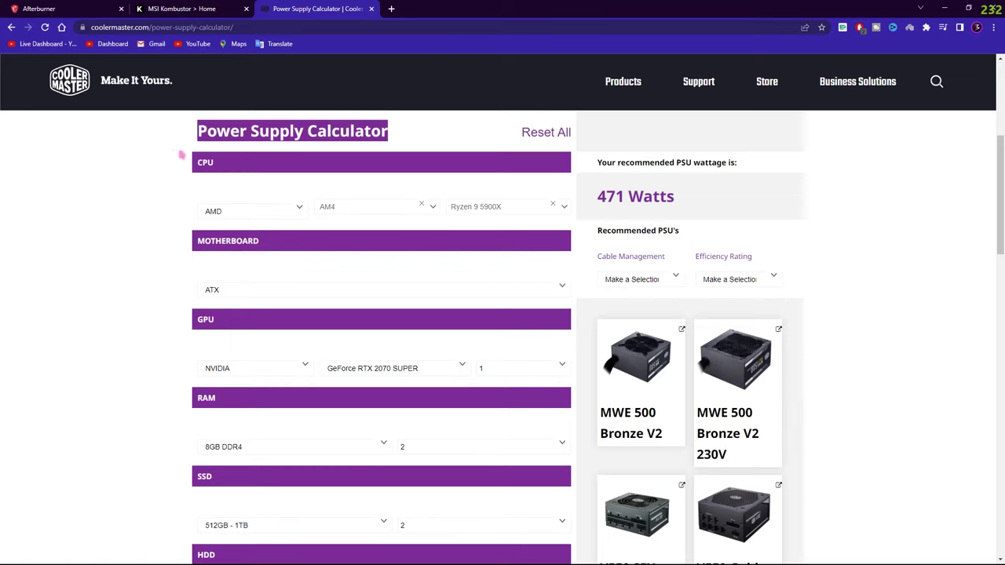
{"action": "left_click", "coordinate": [423, 118]}
{"action": "left_click_drag", "start_coordinate": [689, 207], "coordinate": [599, 197]}
{"action": "left_click", "coordinate": [680, 204]}
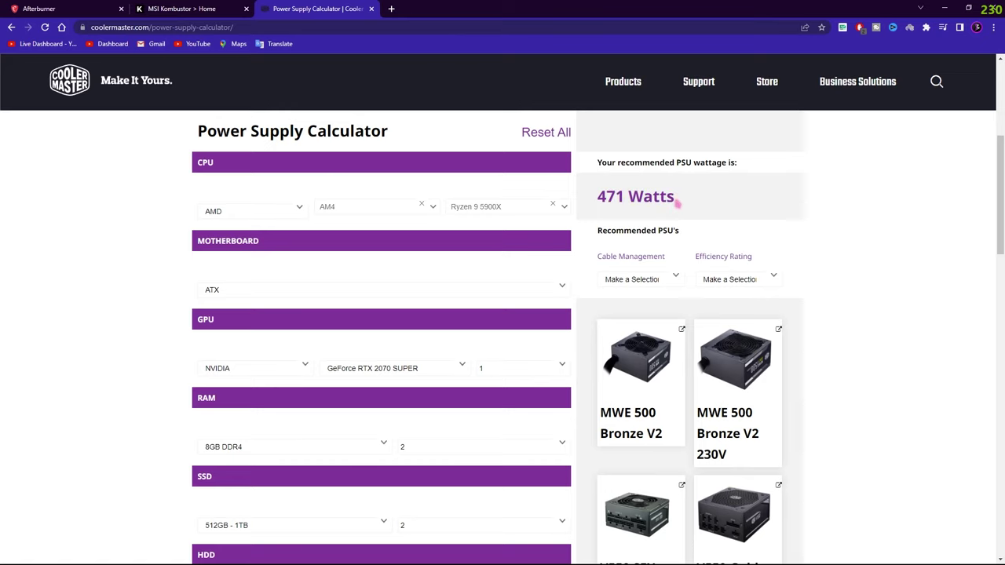